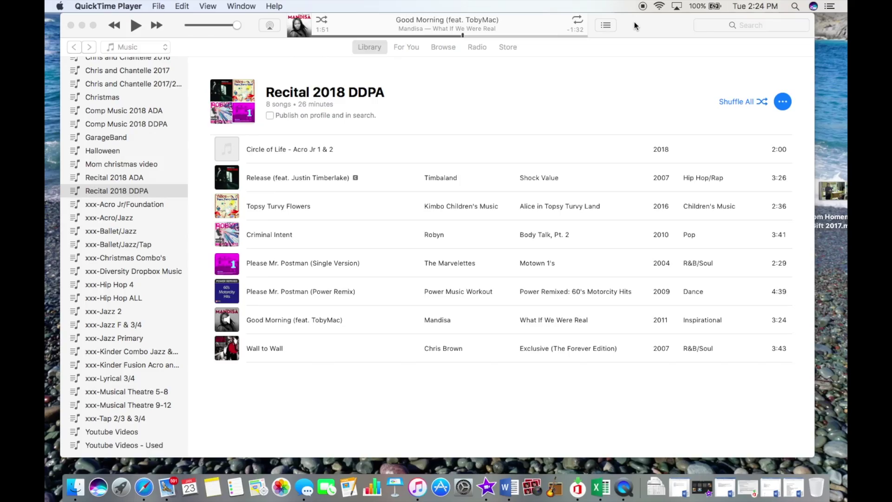
Step: Copy the Good Morning song from iTunes onto the desktop as an m4a file, then launch GarageBand
click(634, 22)
drag(634, 22, 727, 10)
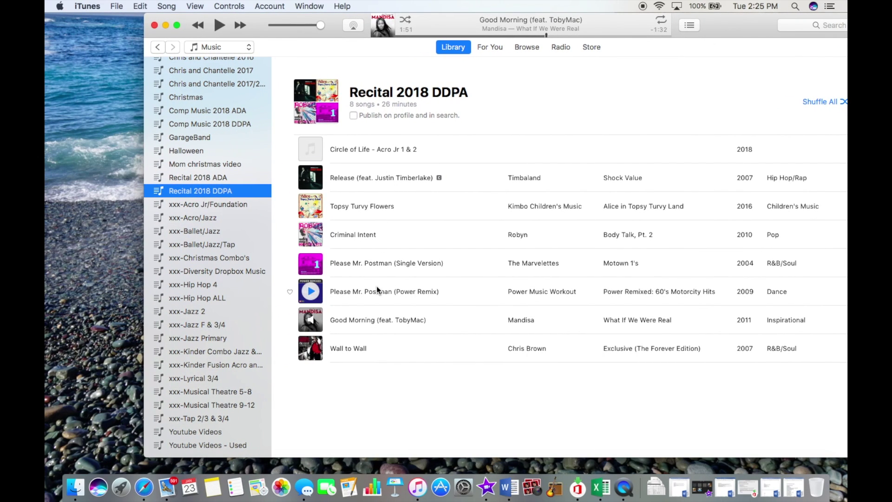
drag(379, 322, 63, 216)
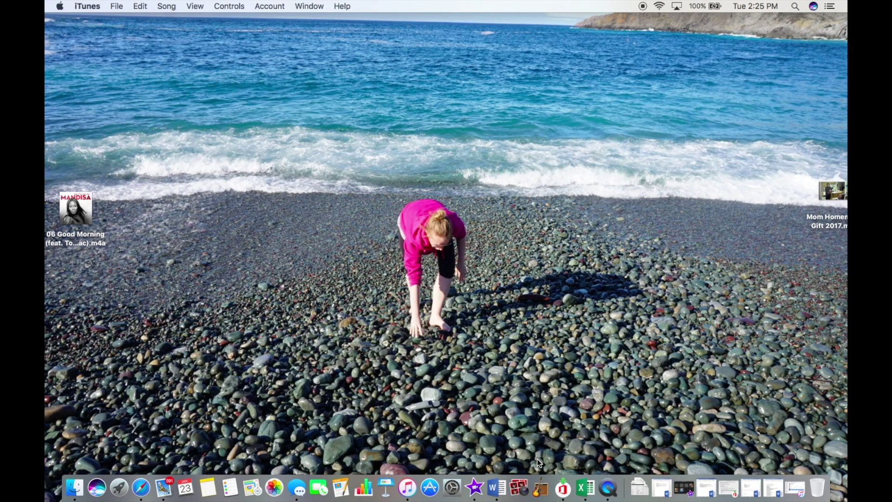
click(544, 491)
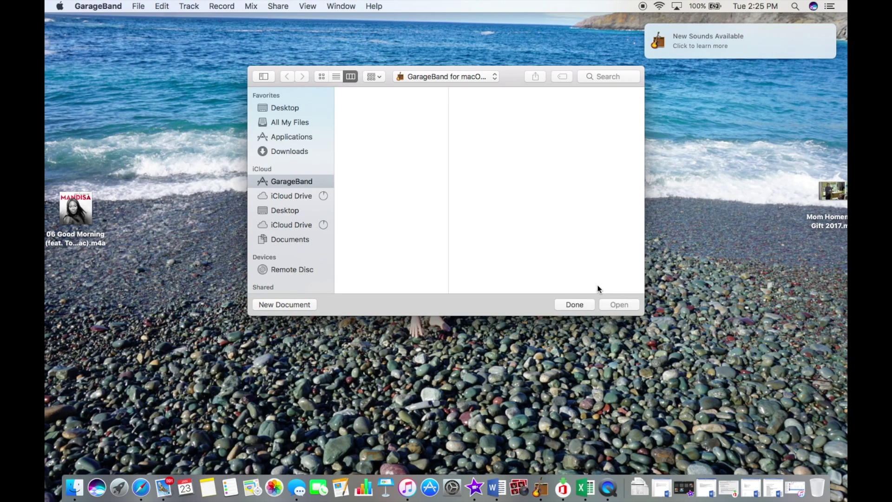
Step: Dismiss the file browser and start a new Empty Project in GarageBand
click(583, 305)
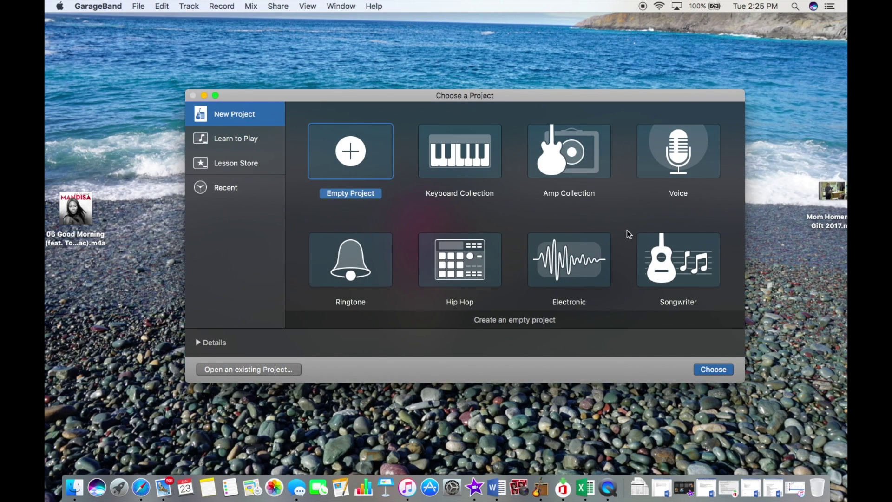
double_click(360, 153)
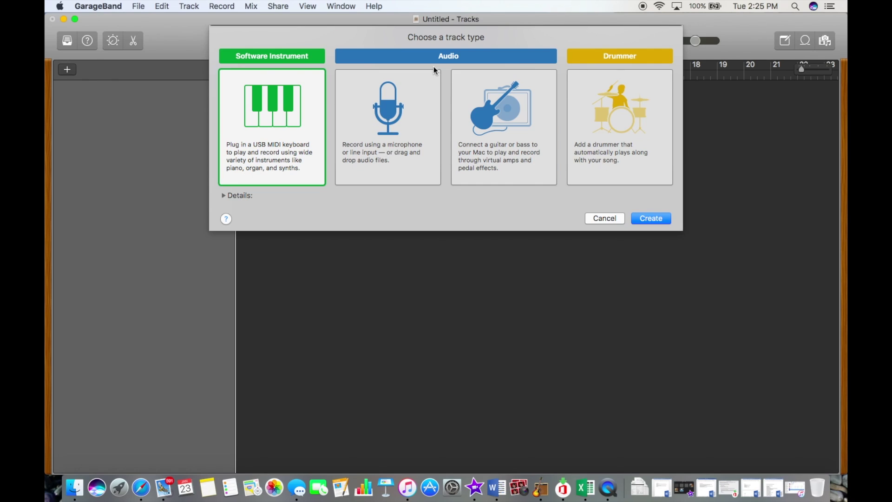
Step: Add a Classic Electric Piano track, close Musical Typing, hide the library and narrow the track headers
double_click(256, 133)
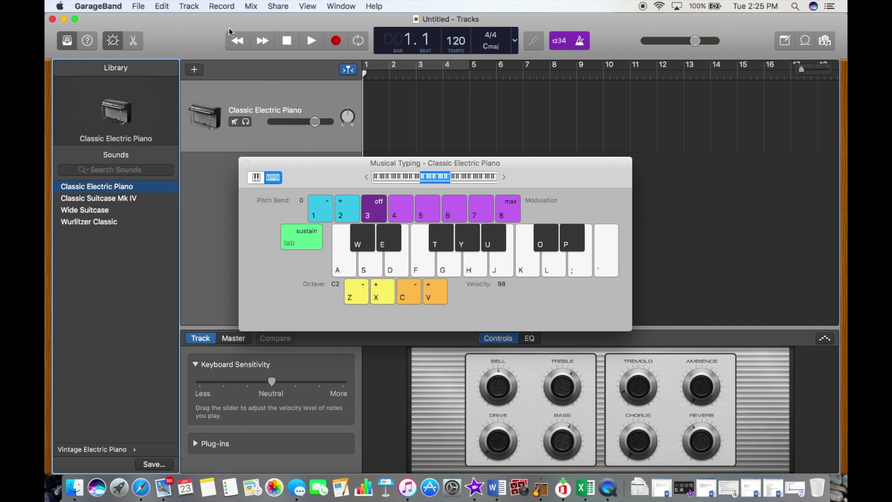
drag(315, 179, 369, 136)
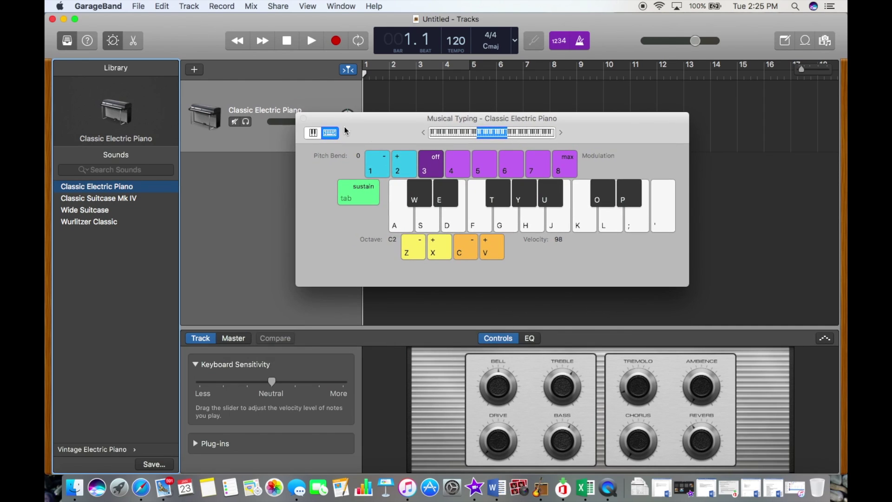
click(301, 120)
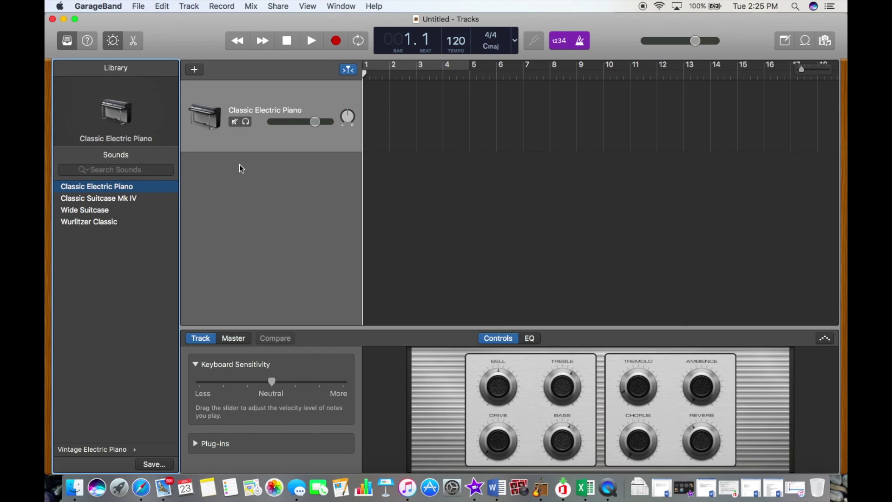
drag(178, 195, 115, 197)
drag(236, 207, 115, 220)
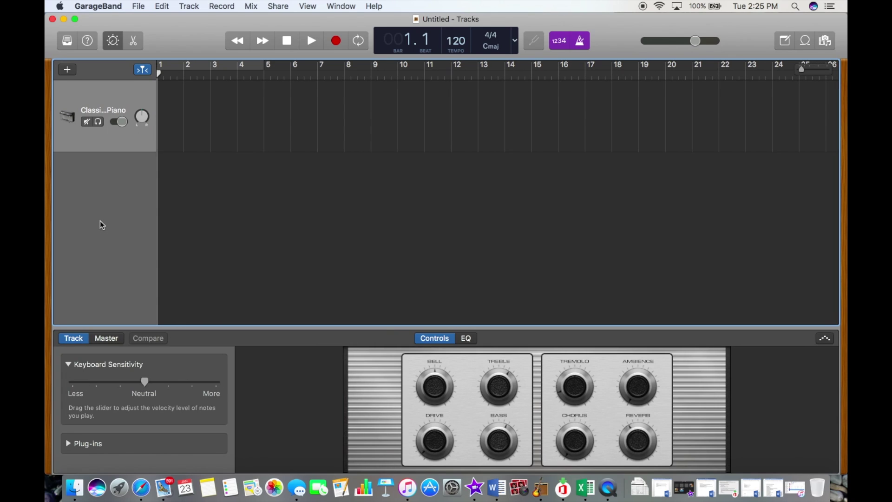
Step: Turn off the metronome, set the LCD to show time, and drag in the Good Morning m4a
click(135, 43)
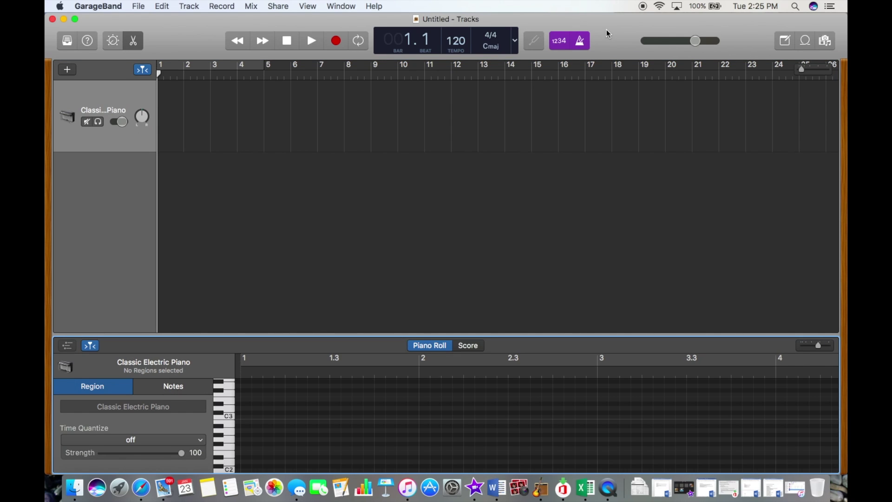
click(582, 45)
click(514, 40)
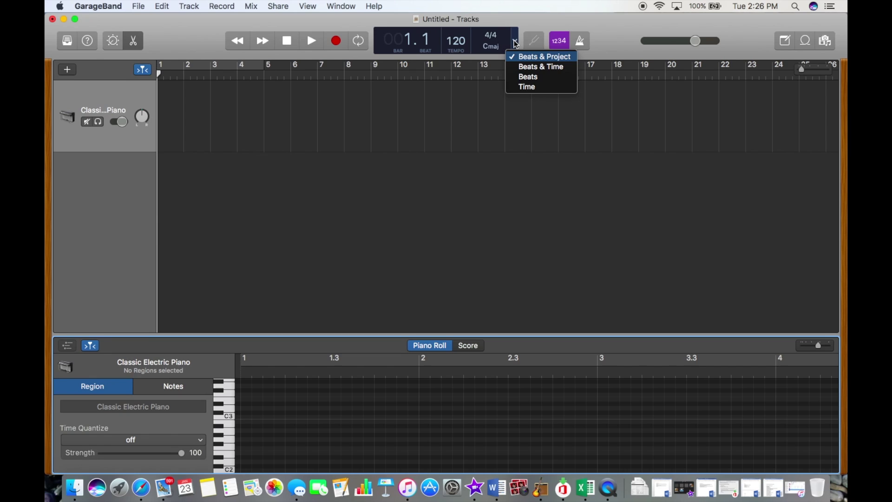
click(525, 87)
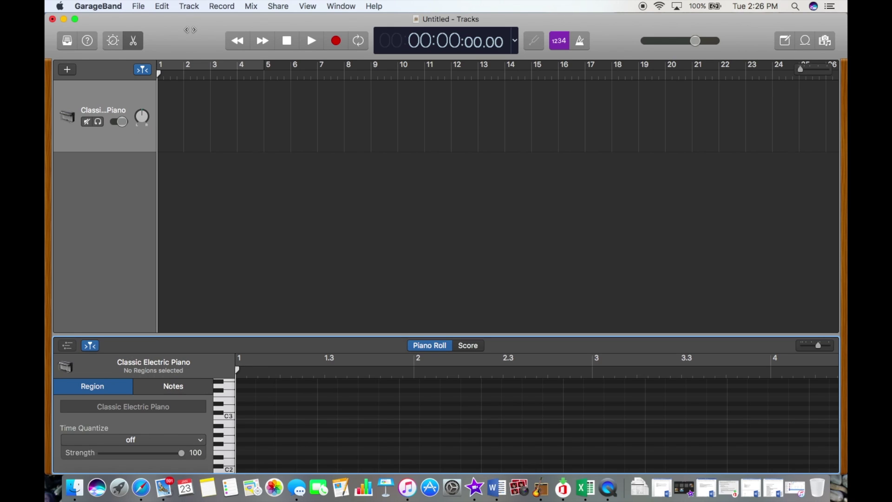
drag(190, 30, 273, 30)
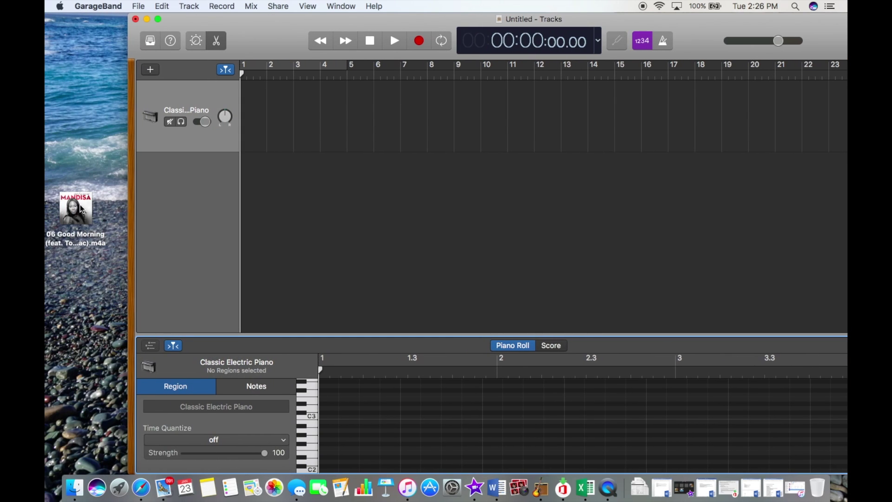
mouse_move(81, 209)
mouse_down()
mouse_move(263, 210)
mouse_move(245, 204)
mouse_up()
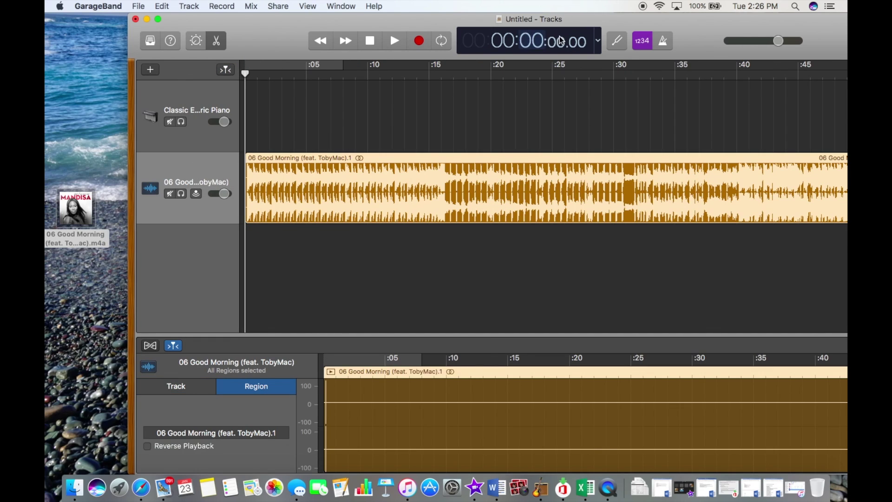
Step: Zoom the GarageBand window to full screen and play about two seconds of Good Morning
double_click(634, 24)
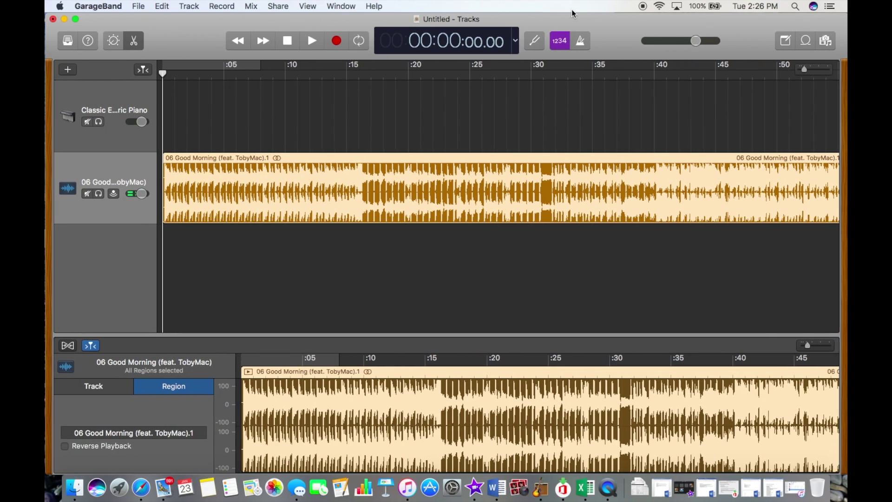
key(space)
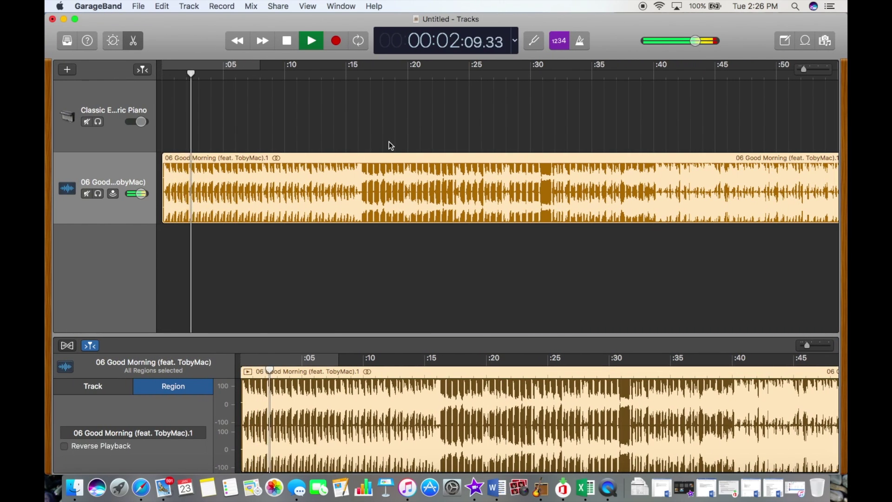
key(space)
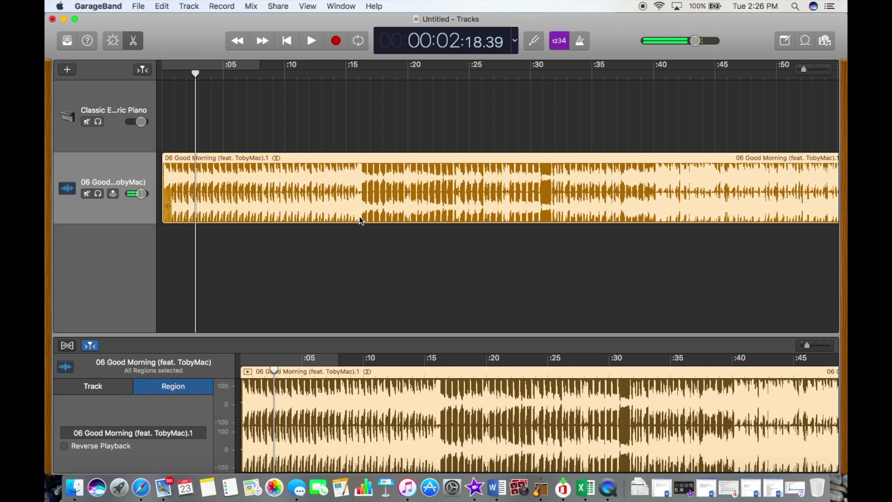
scroll(359, 216, right, 5)
scroll(312, 425, right, 8)
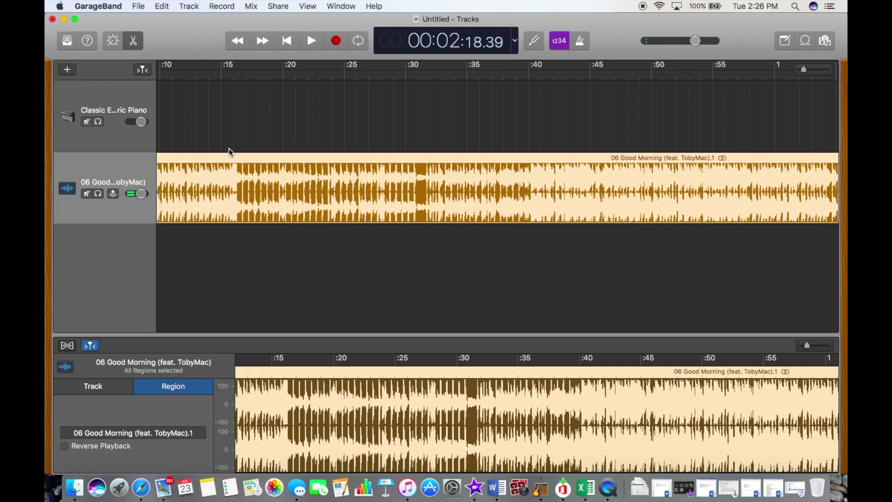
scroll(228, 148, right, 8)
scroll(229, 148, right, 20)
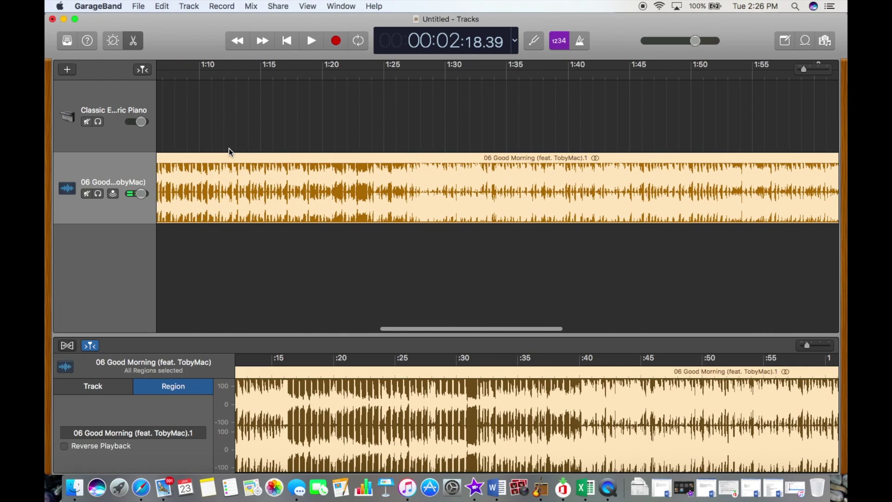
scroll(229, 149, left, 20)
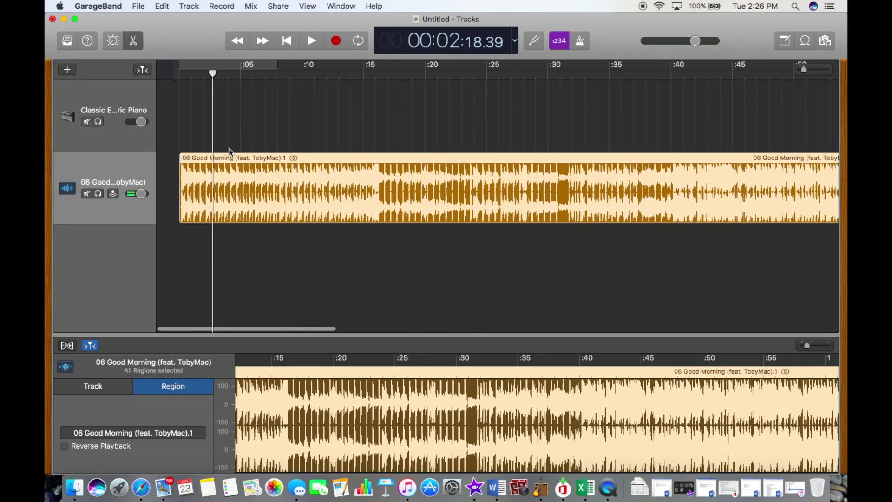
scroll(229, 149, right, 15)
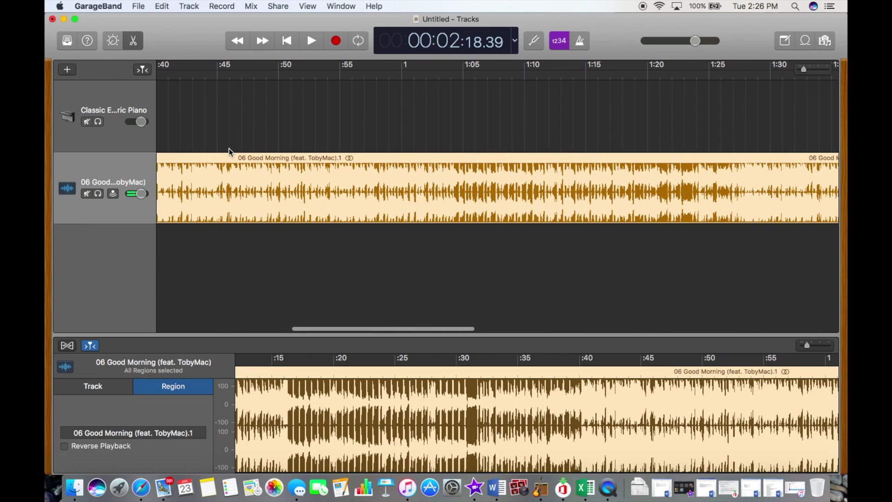
click(404, 89)
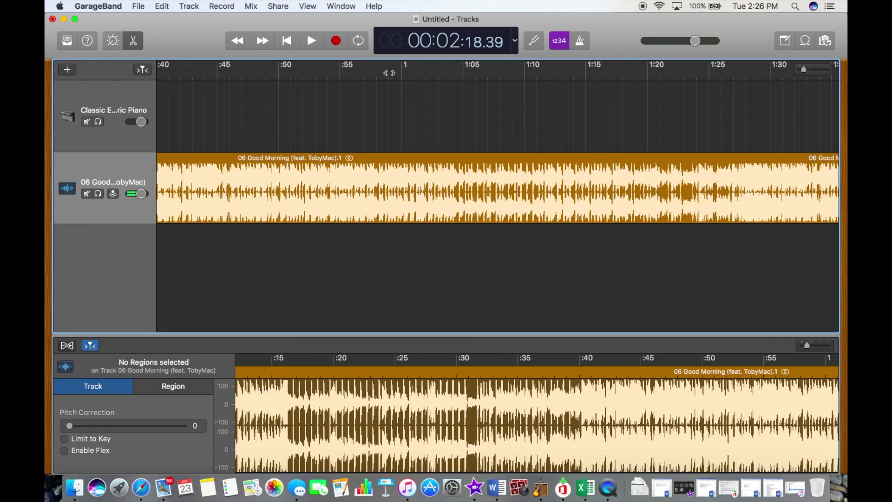
click(387, 74)
key(space)
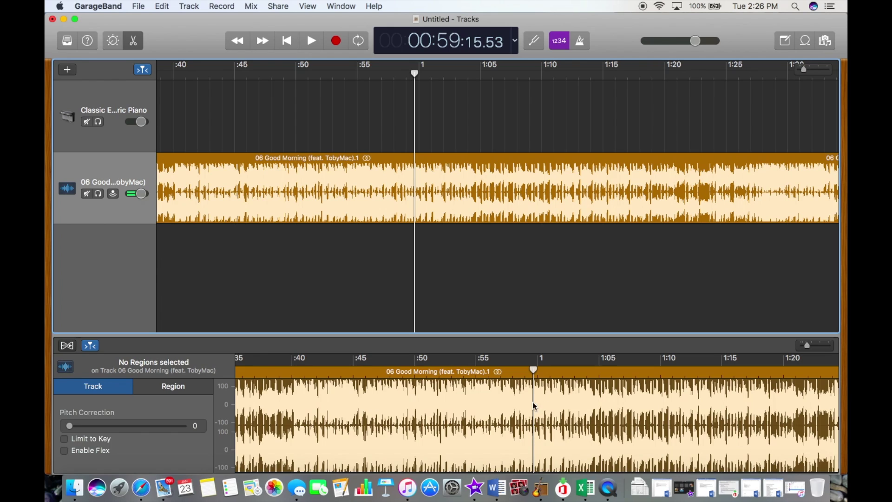
click(533, 443)
drag(533, 443, 603, 445)
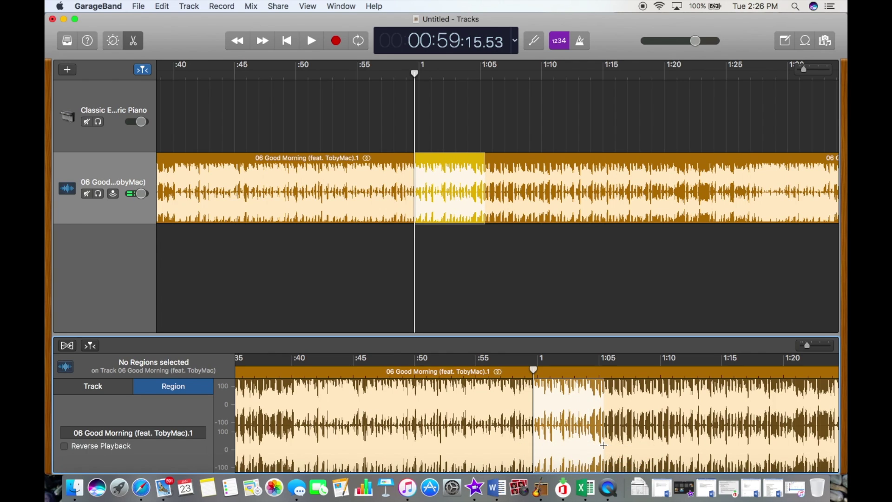
key(Delete)
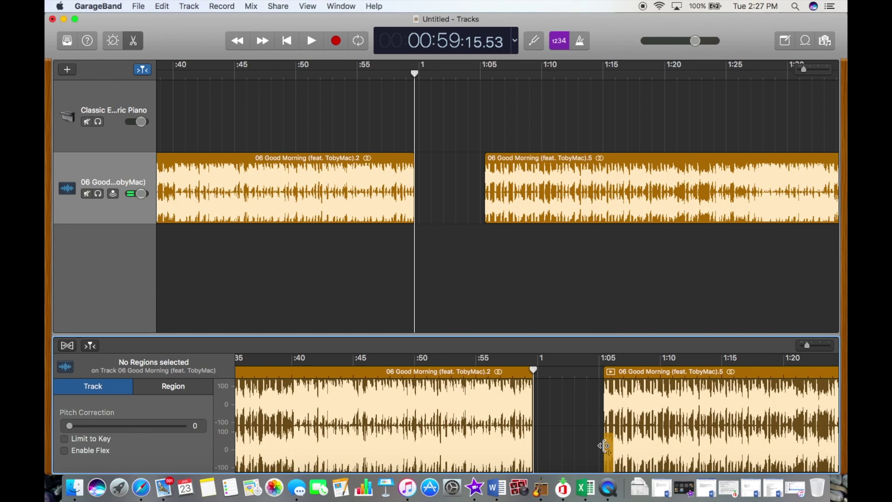
drag(631, 163, 561, 157)
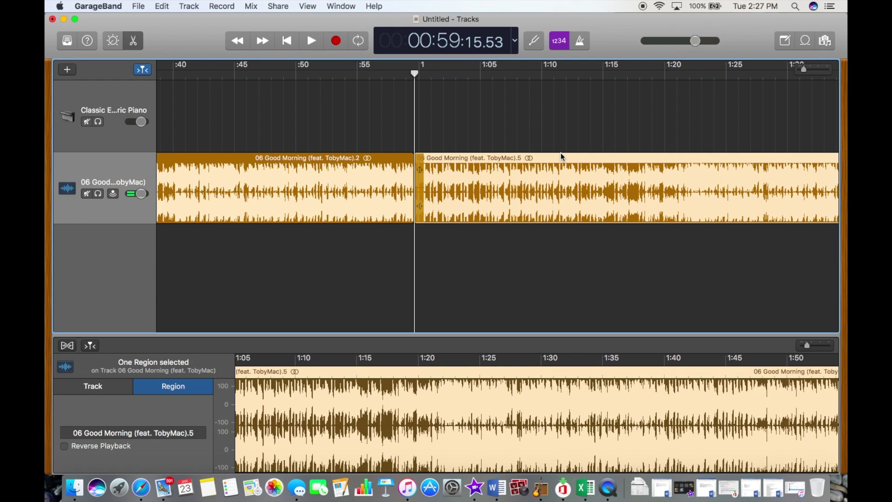
click(162, 6)
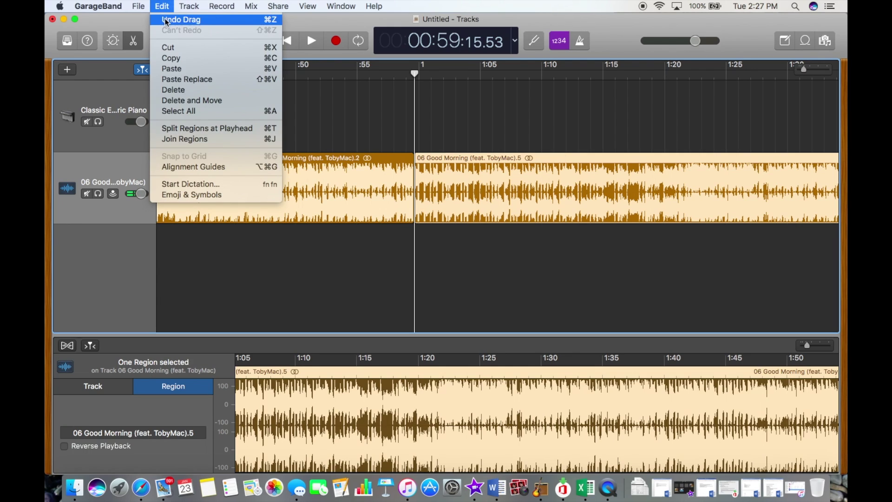
click(166, 19)
click(163, 6)
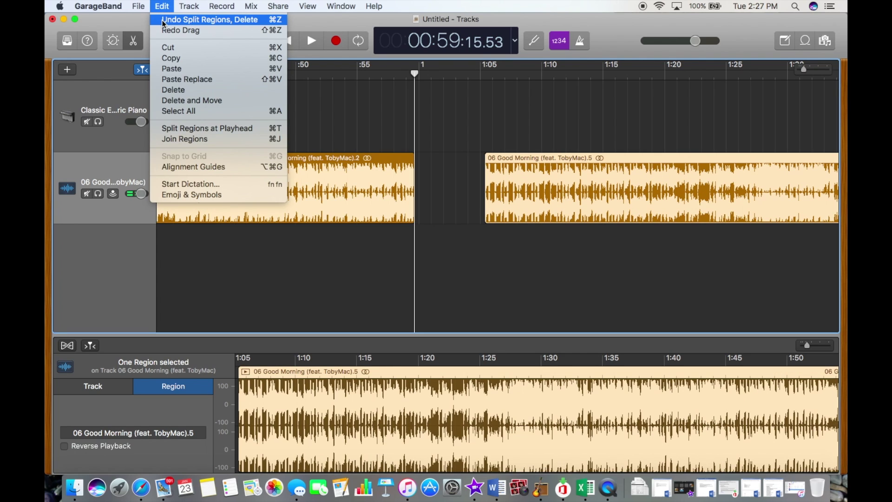
click(164, 20)
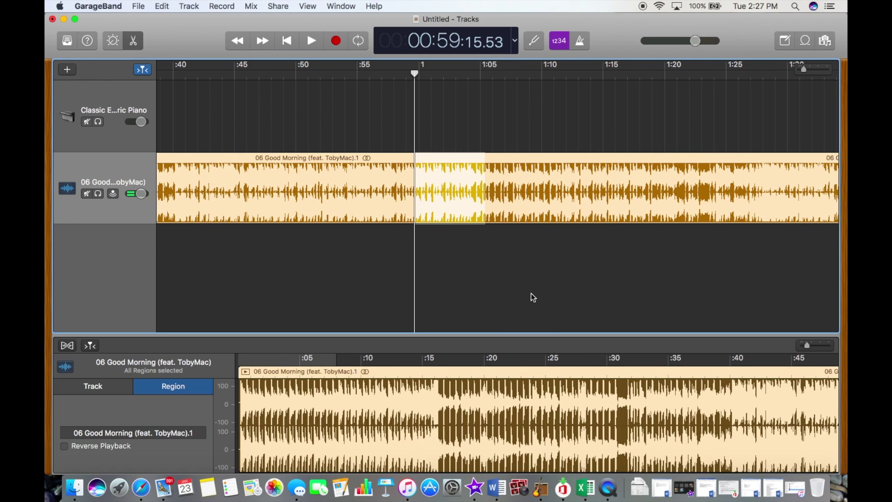
click(531, 294)
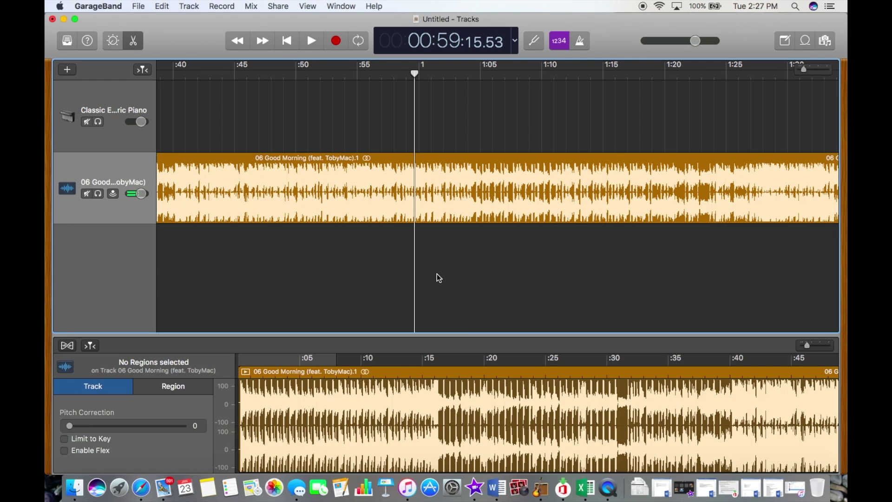
Step: Play the song from 1:38 to about 1:45 to locate the cut point
scroll(439, 277, right, 10)
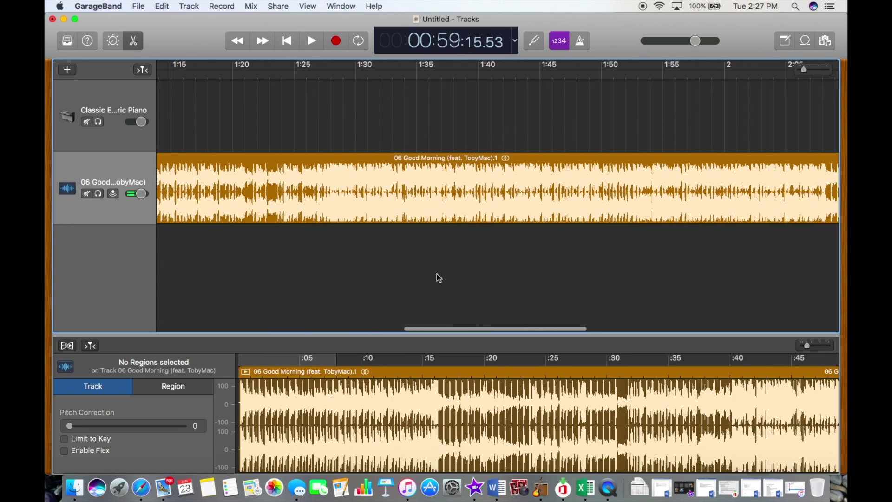
scroll(437, 274, right, 10)
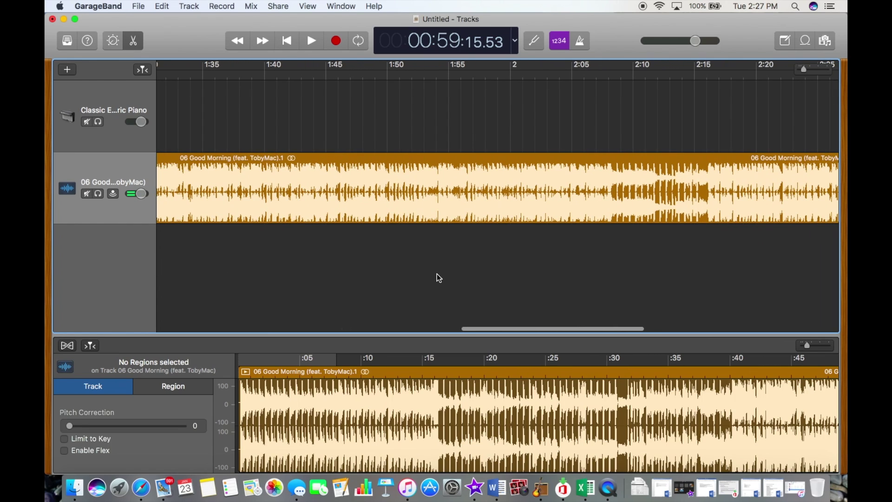
click(245, 74)
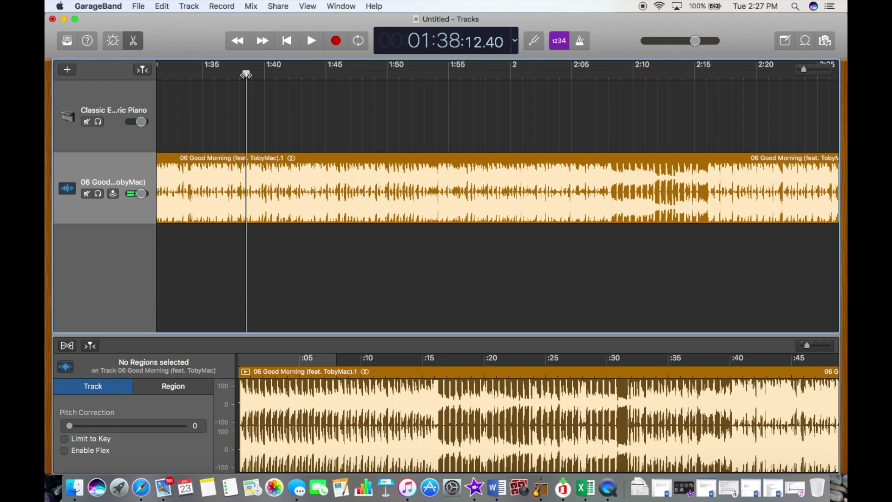
key(XF86AudioLowerVolume)
key(XF86AudioLowerVolume)
key(XF86AudioLowerVolume)
key(XF86AudioLowerVolume)
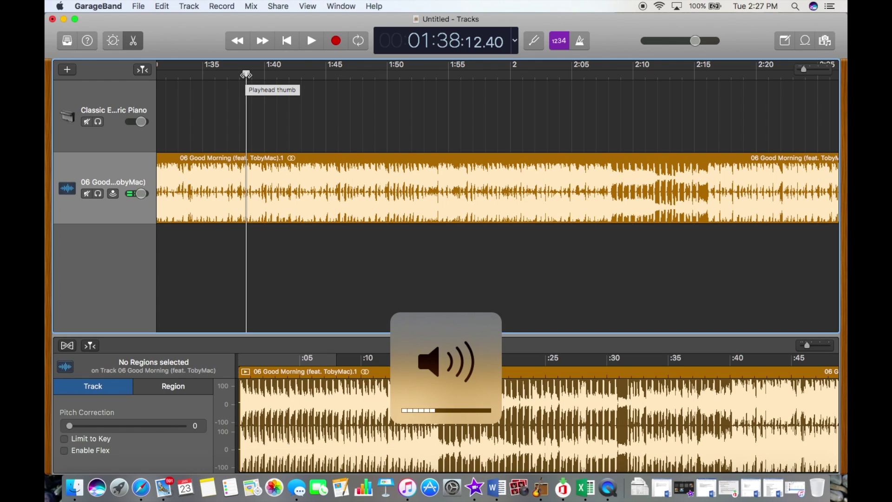
key(space)
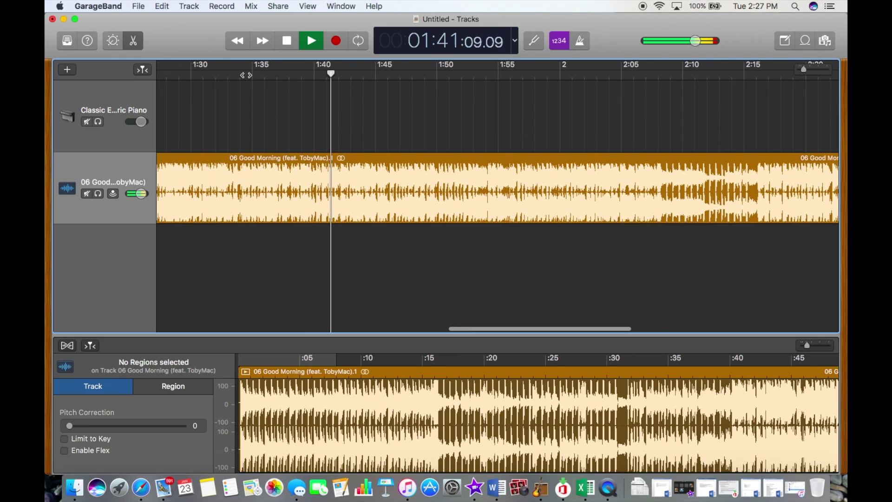
key(space)
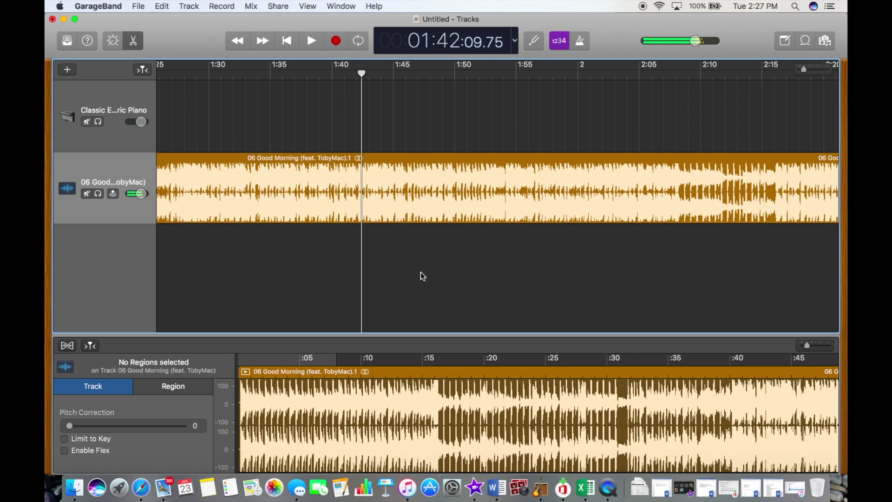
key(space)
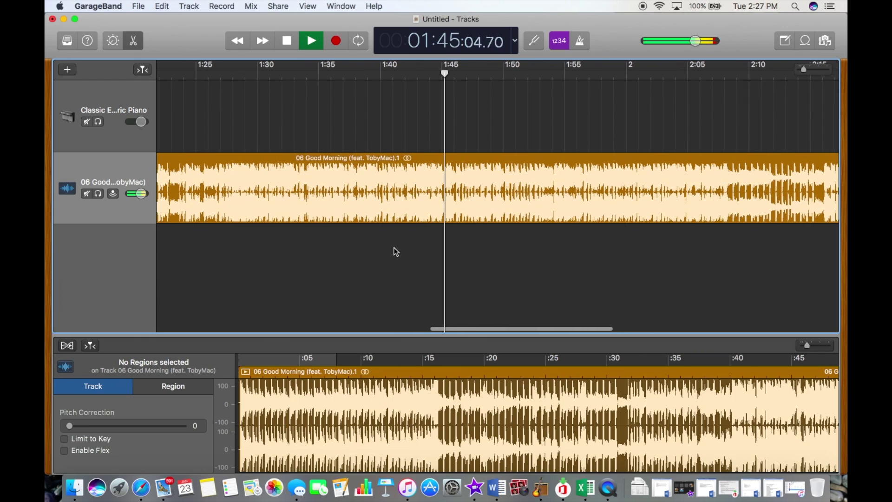
key(space)
Step: Delete the audio from 1:44:24 to 1:50:19 and the leftover tail after it
scroll(416, 412, right, 15)
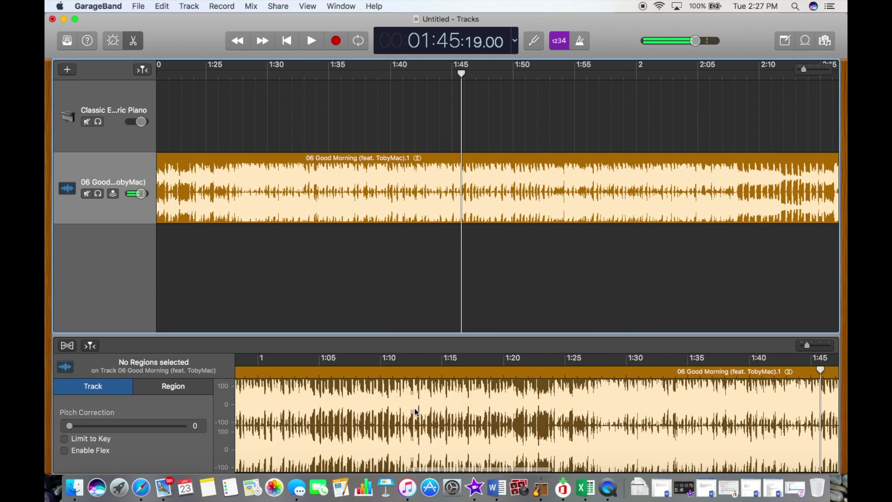
scroll(416, 412, right, 3)
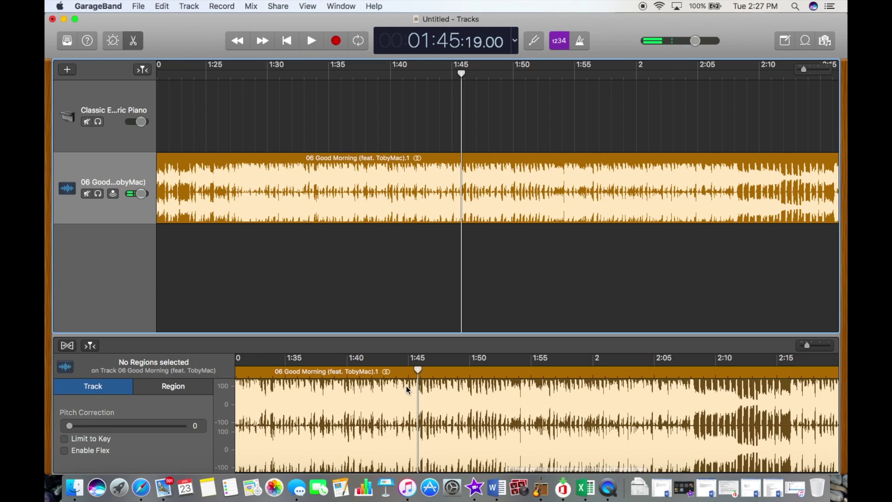
click(407, 443)
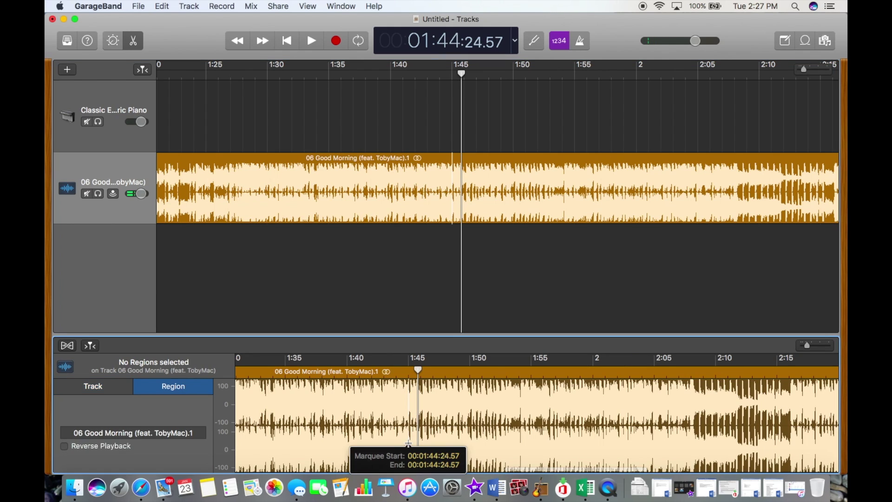
drag(408, 443, 479, 441)
key(Delete)
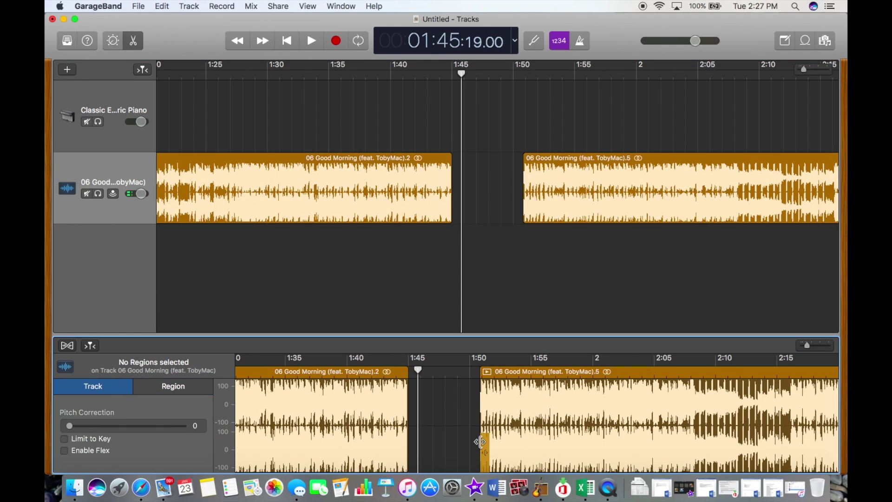
click(626, 195)
key(Delete)
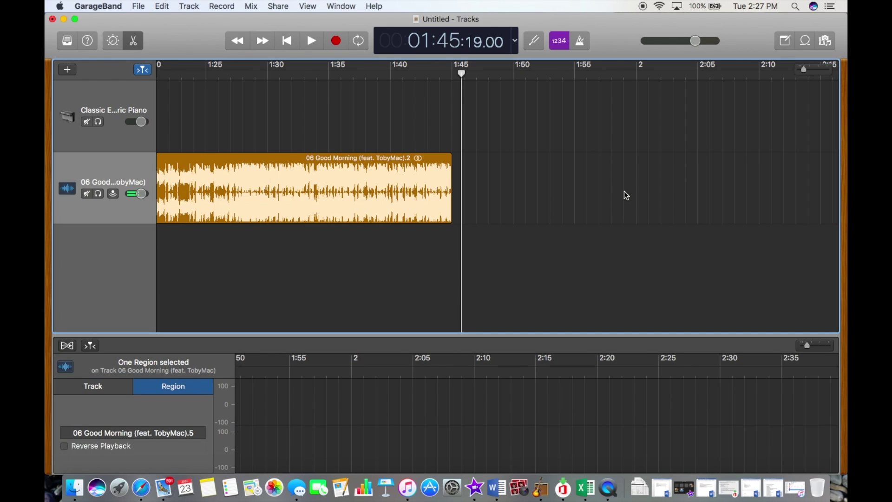
scroll(624, 193, left, 15)
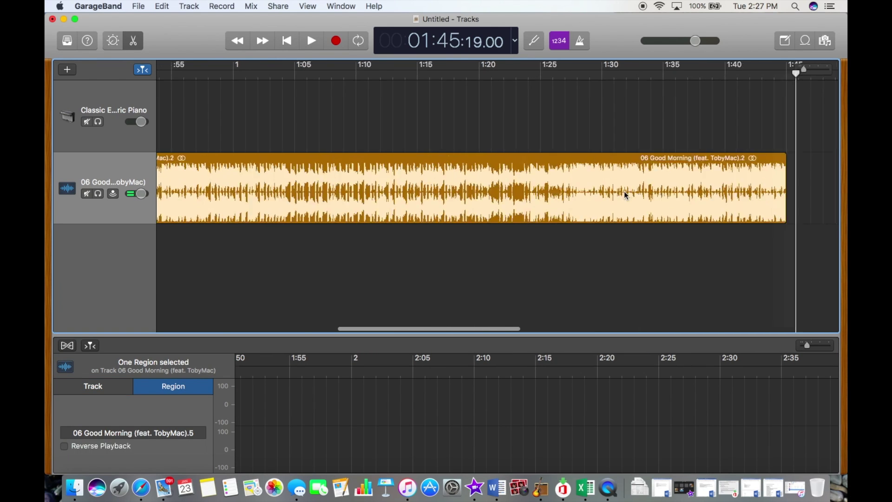
Step: Scroll back to the song's start and bring up the Mix menu with its fade-out option
scroll(626, 195, right, 10)
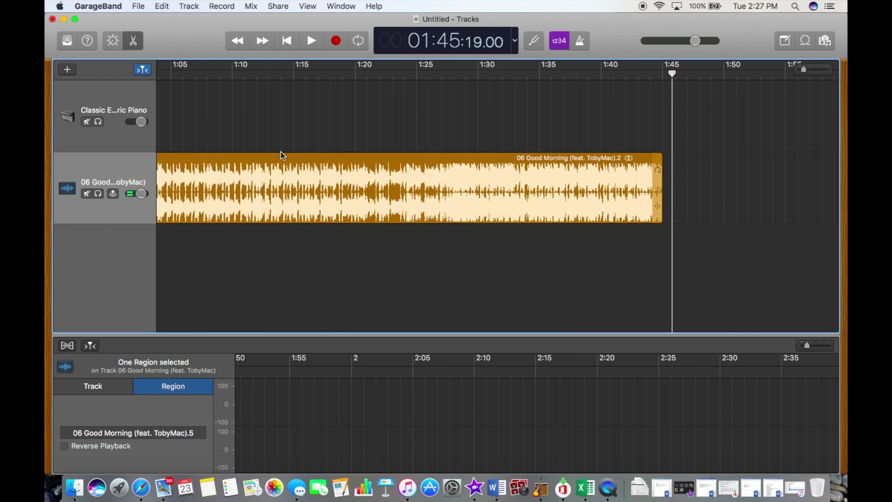
scroll(282, 153, left, 4)
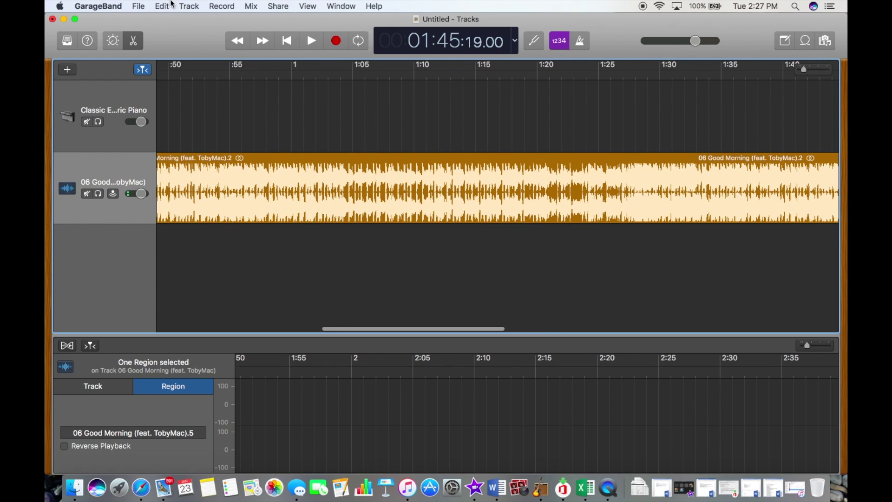
click(188, 5)
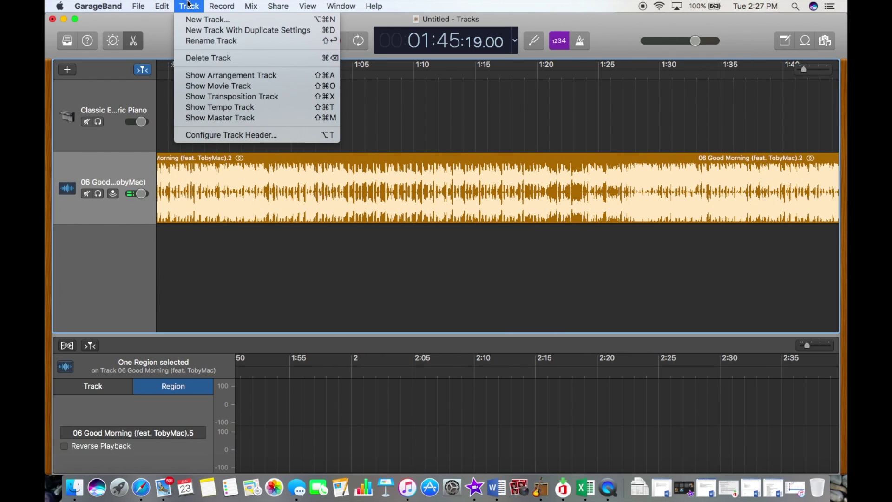
mouse_move(167, 4)
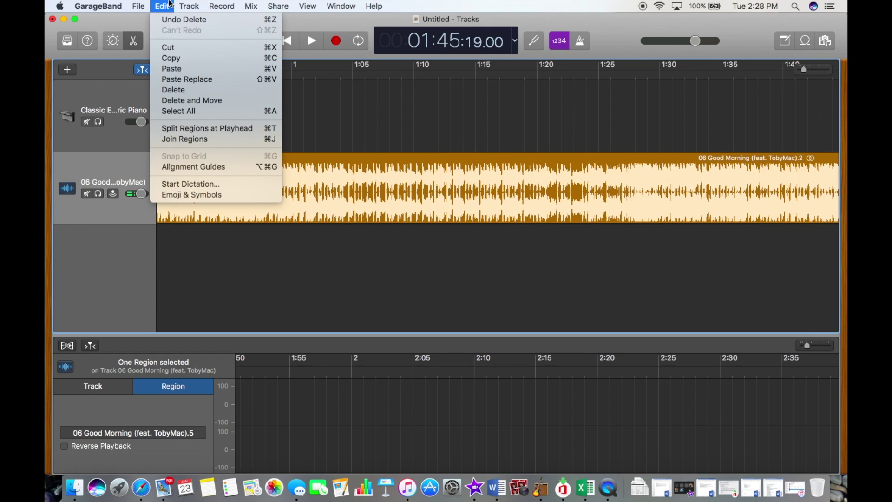
mouse_move(249, 5)
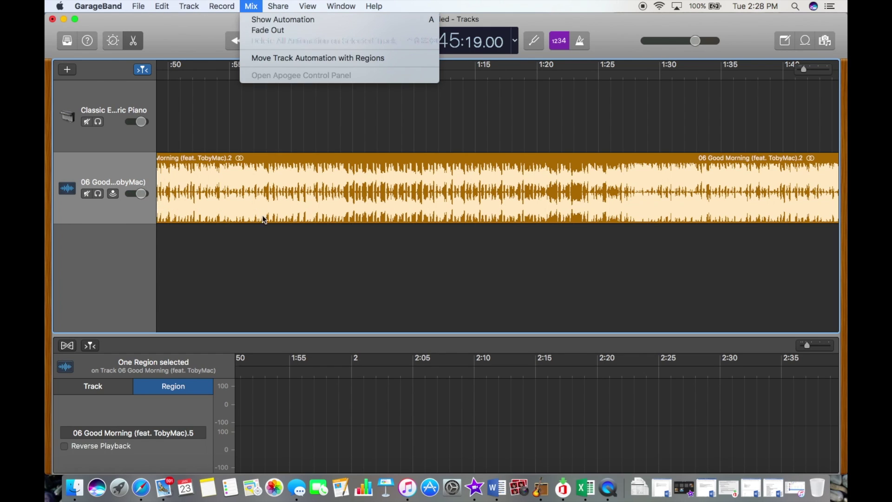
click(269, 261)
scroll(270, 263, left, 15)
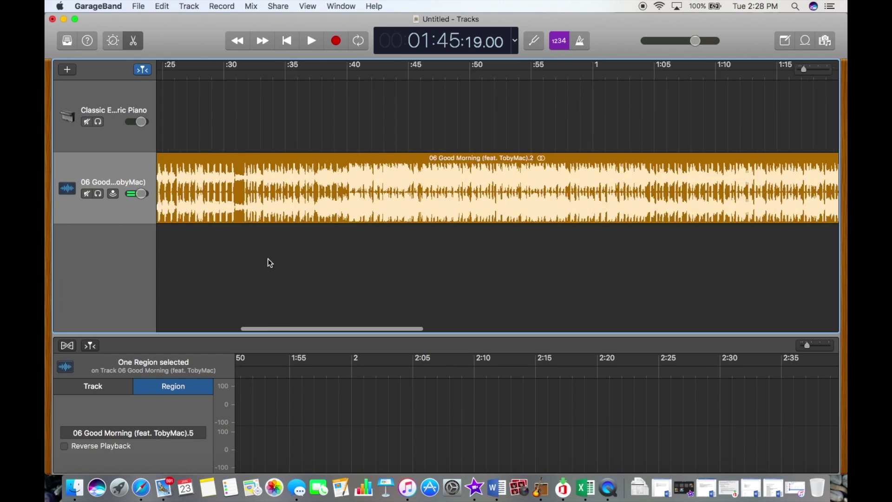
click(254, 6)
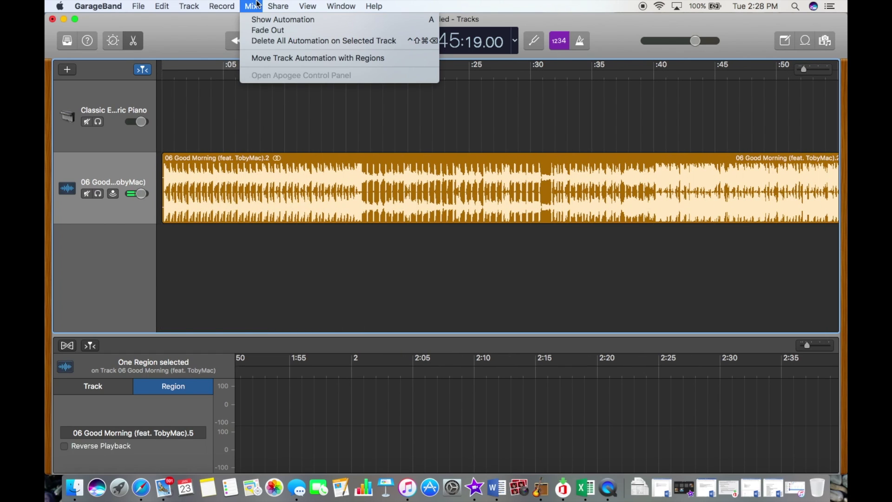
Step: Apply Fade Out to the song and play the ending from about 1:31 to hear it
click(268, 30)
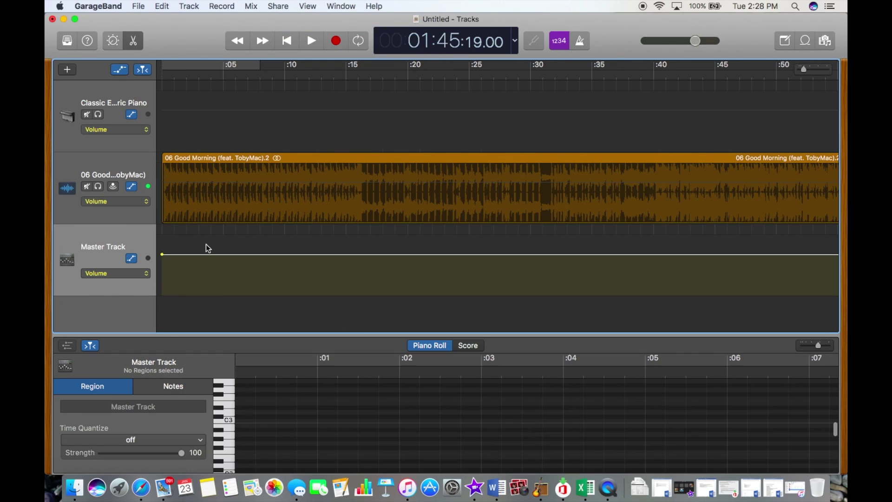
scroll(205, 244, right, 20)
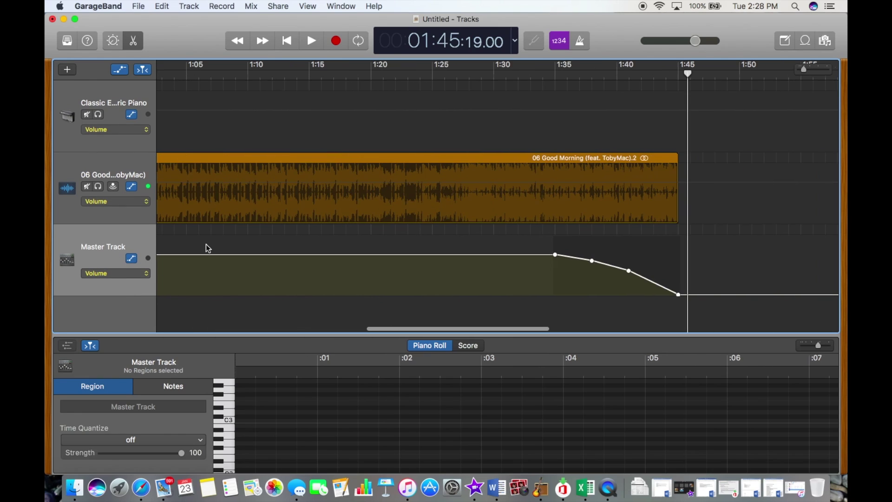
scroll(395, 240, right, 5)
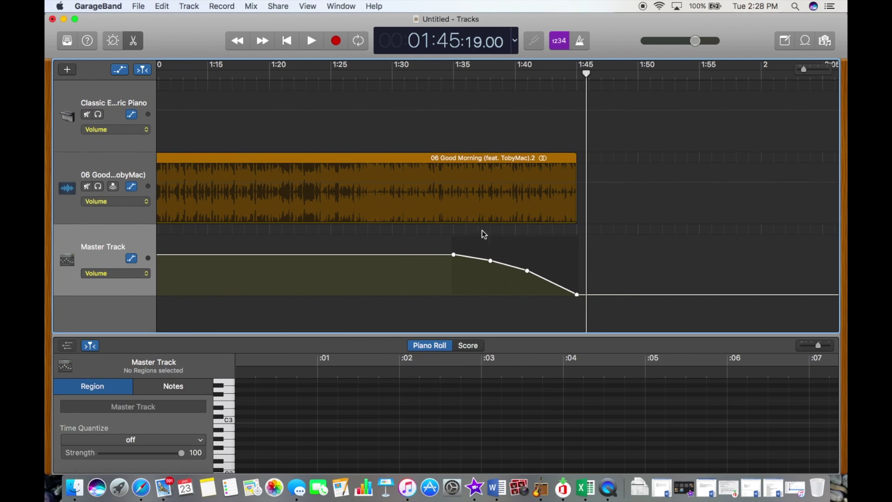
click(428, 75)
key(space)
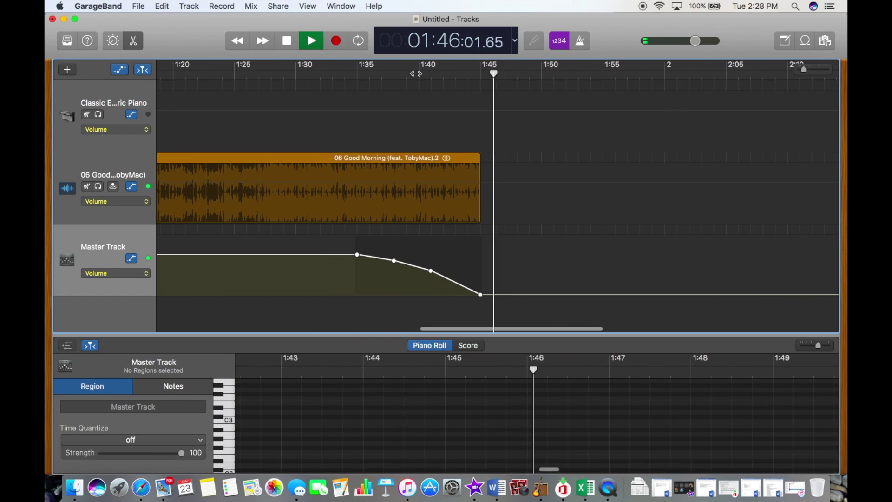
key(space)
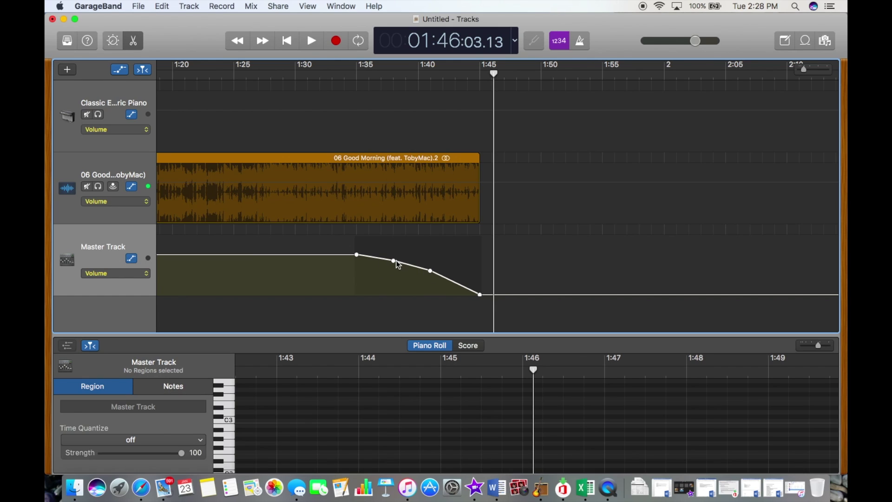
Step: Inspect the master volume curve where the fade begins around 1:34
drag(394, 261, 374, 260)
click(370, 257)
scroll(374, 260, left, 10)
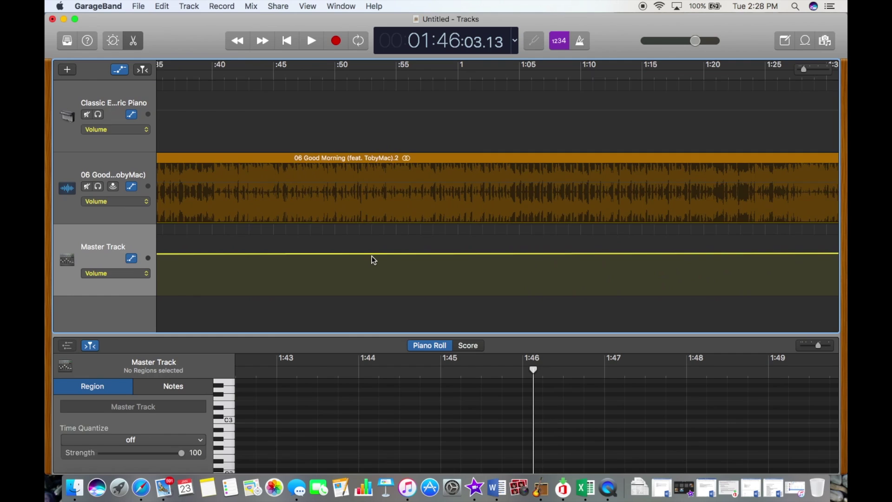
scroll(374, 260, right, 15)
scroll(374, 260, left, 4)
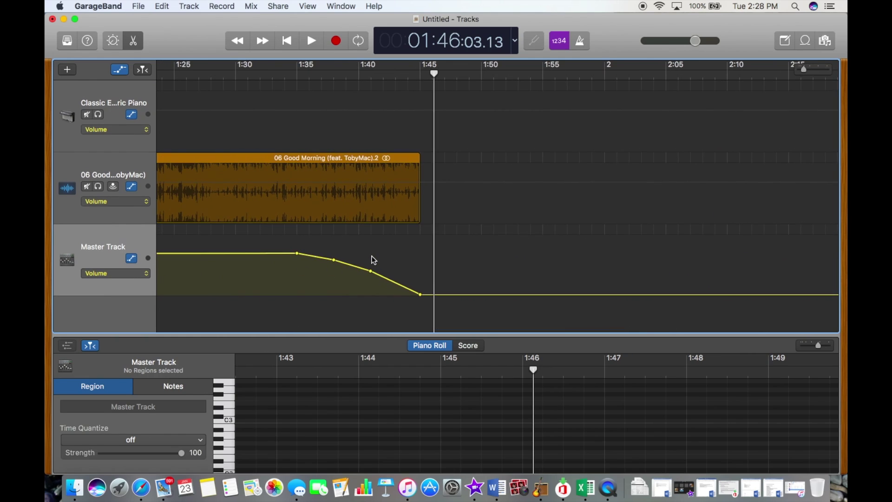
scroll(374, 260, left, 5)
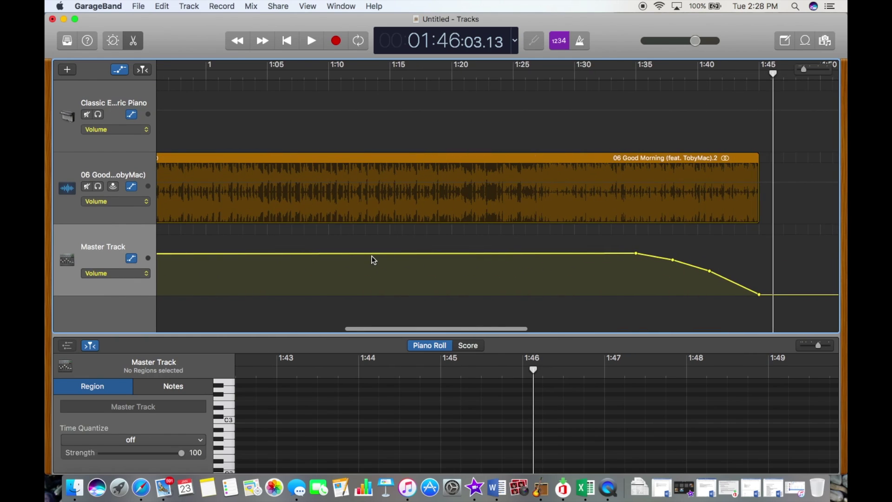
scroll(374, 260, left, 5)
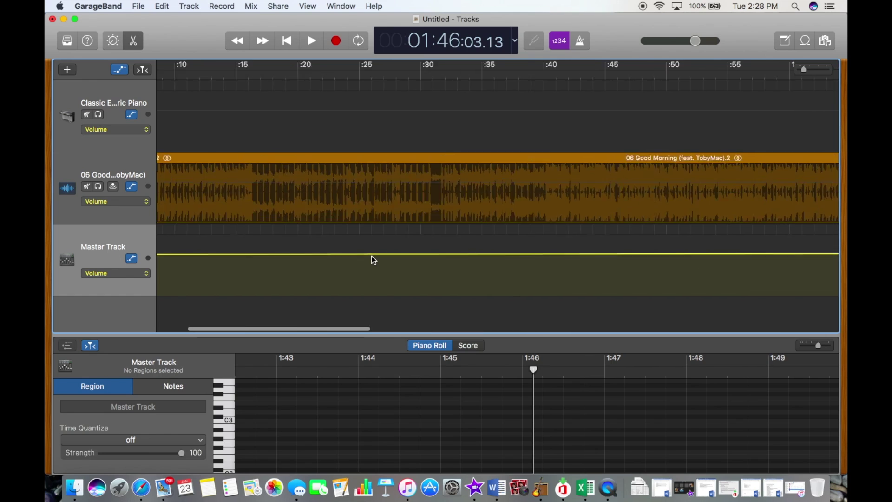
scroll(373, 260, right, 10)
scroll(374, 260, right, 9)
scroll(374, 260, left, 20)
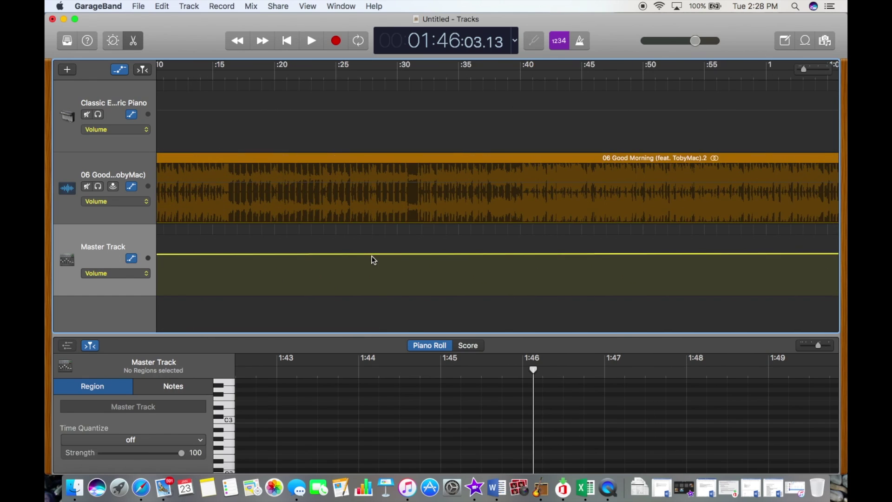
Step: Share the song to iTunes titled 'Good Morning Cut Version', then pause it in iTunes
click(278, 6)
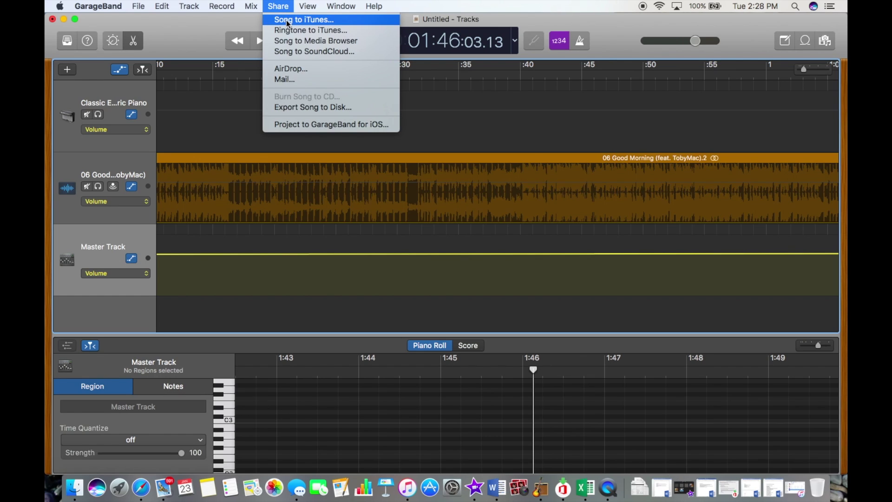
click(286, 20)
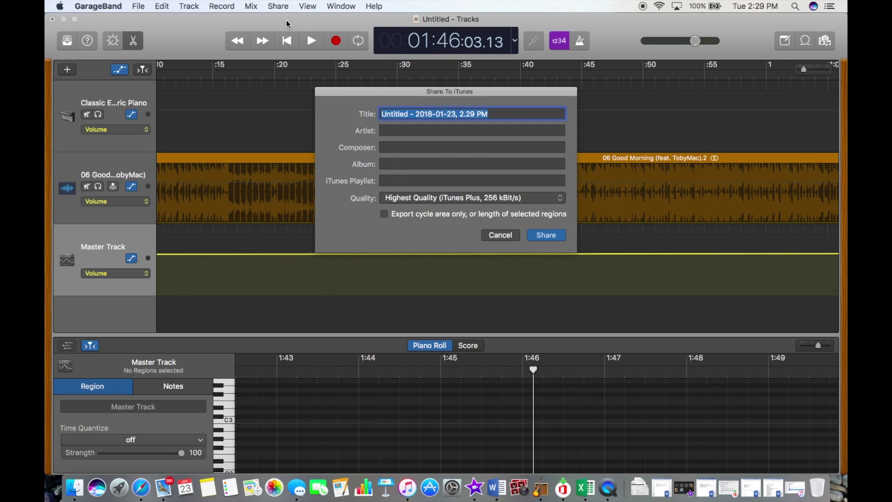
text(Go)
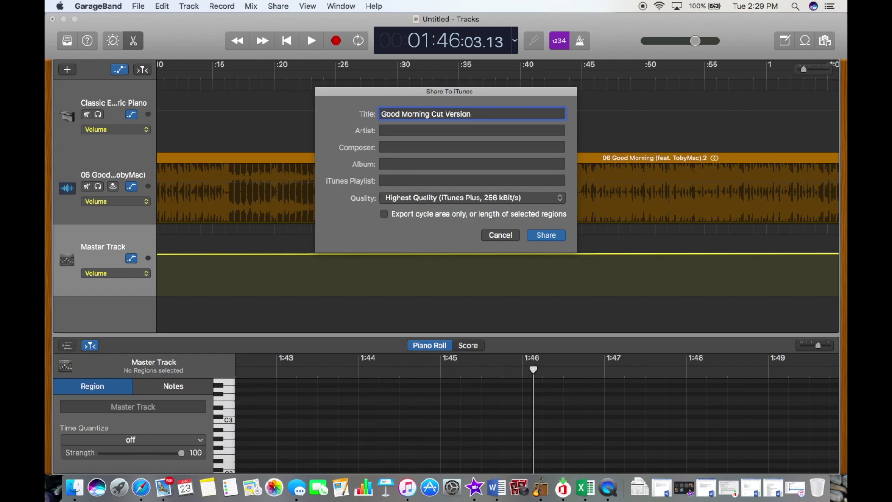
text(od Morning Cut Version)
key(Return)
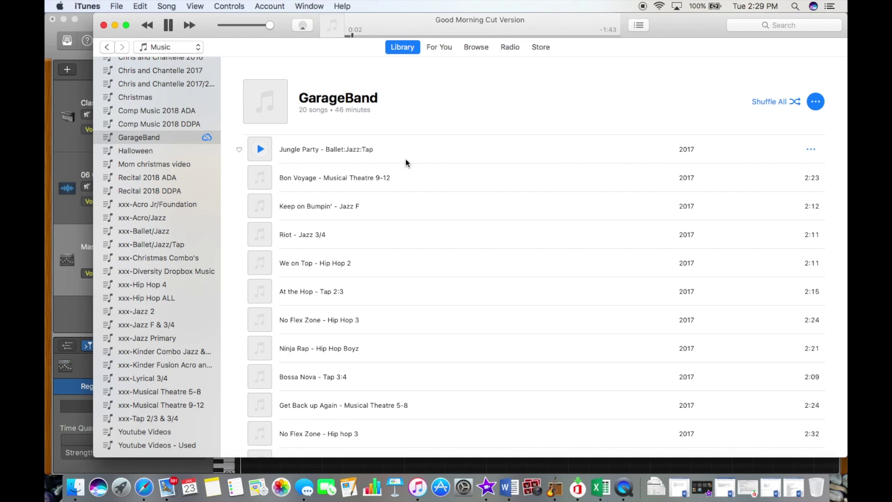
key(space)
Step: Close the project, saving it as 'Good Morning'
click(77, 327)
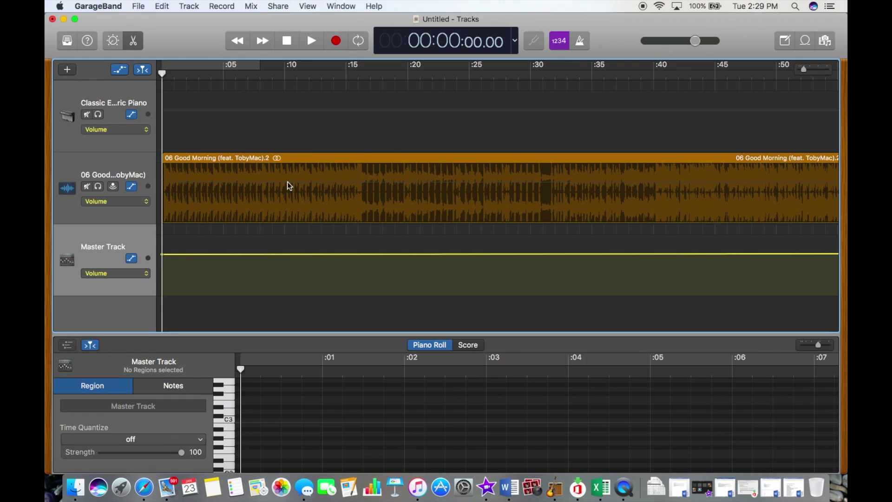
click(52, 20)
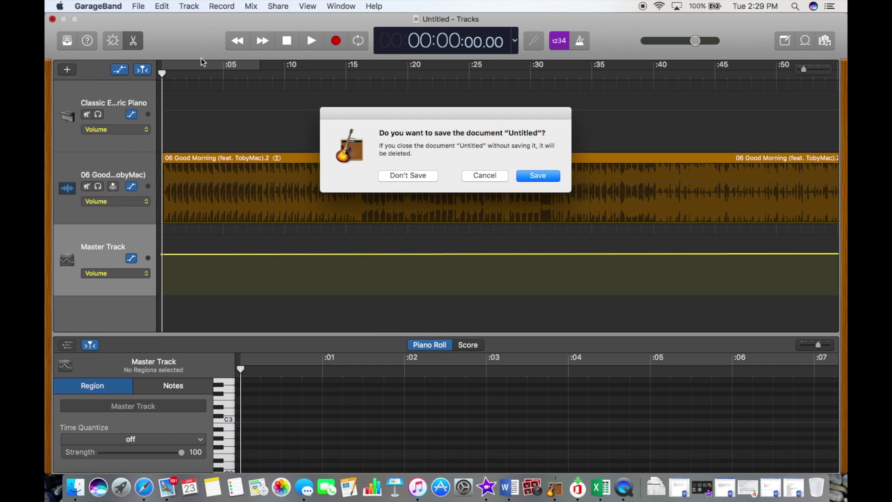
click(539, 175)
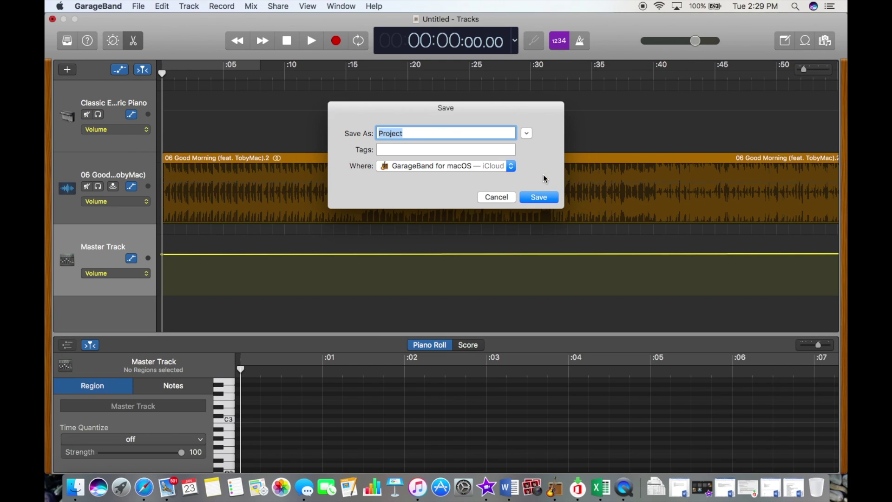
text(Good Morning)
click(551, 199)
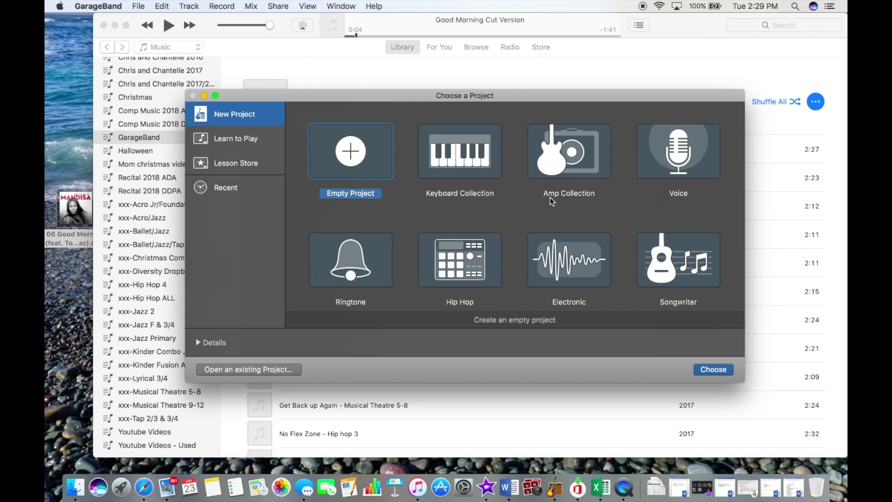